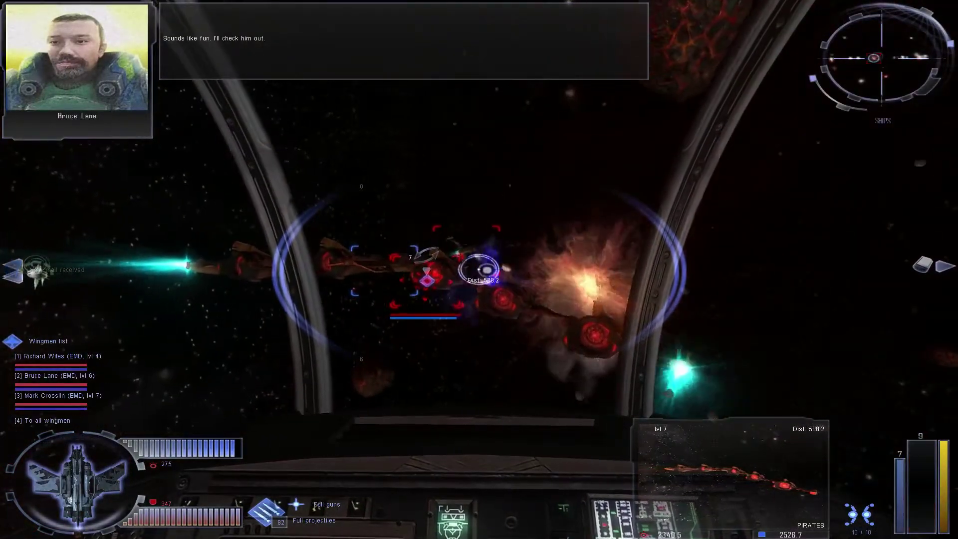
click(487, 270)
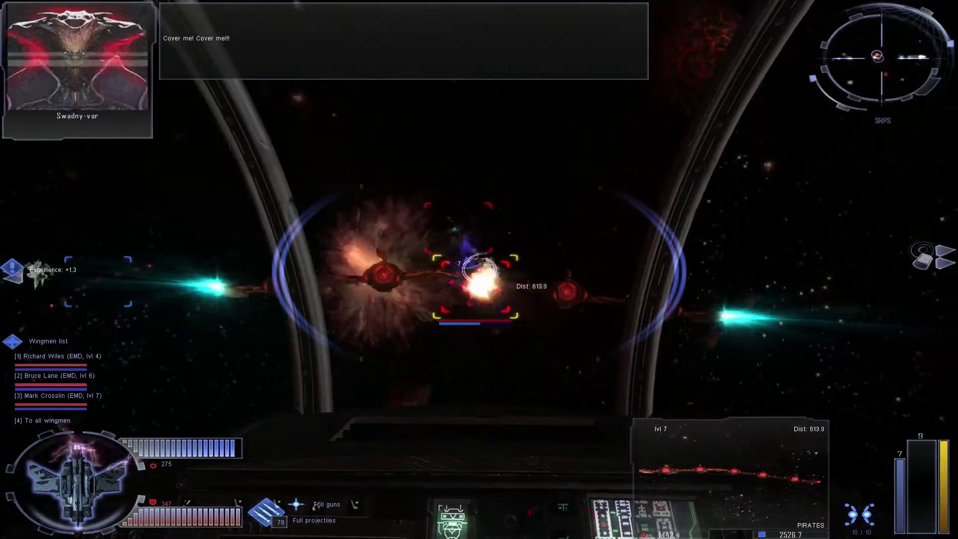
click(523, 372)
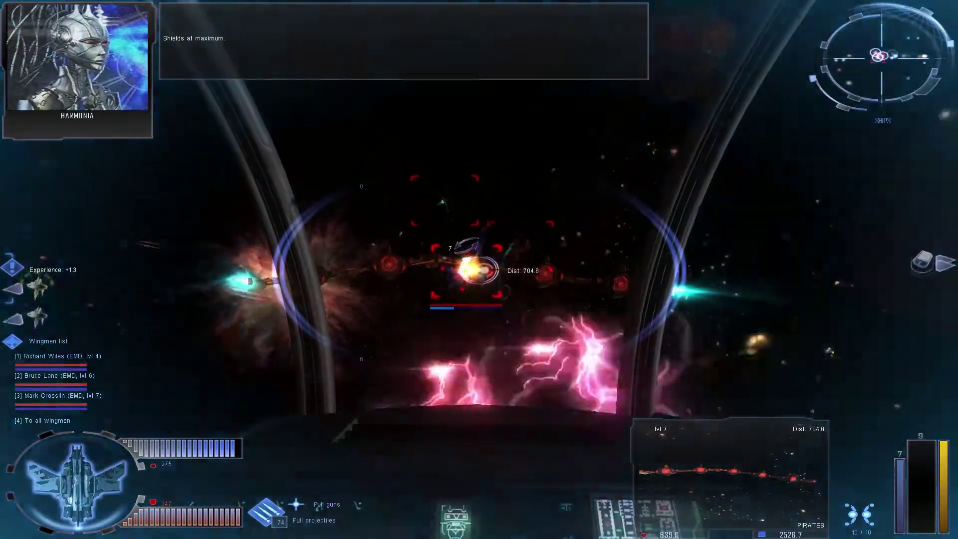